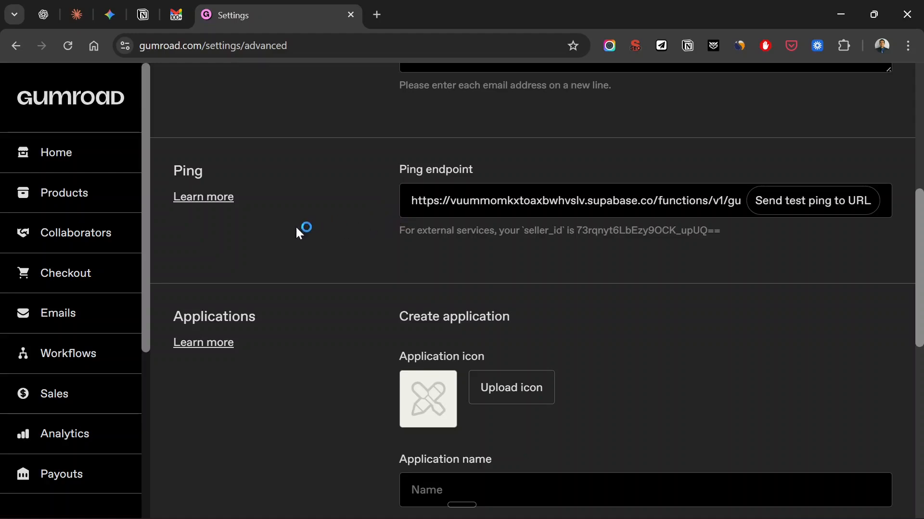
# Open Gumroad's documentation for the Ping setting and review the list of payload fields
pyautogui.click(214, 201)
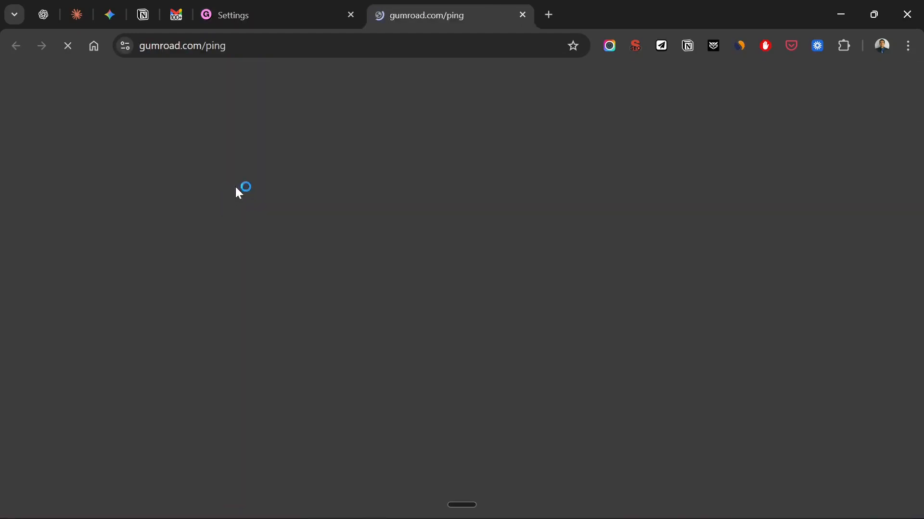
pyautogui.scroll(-14, 484, 209)
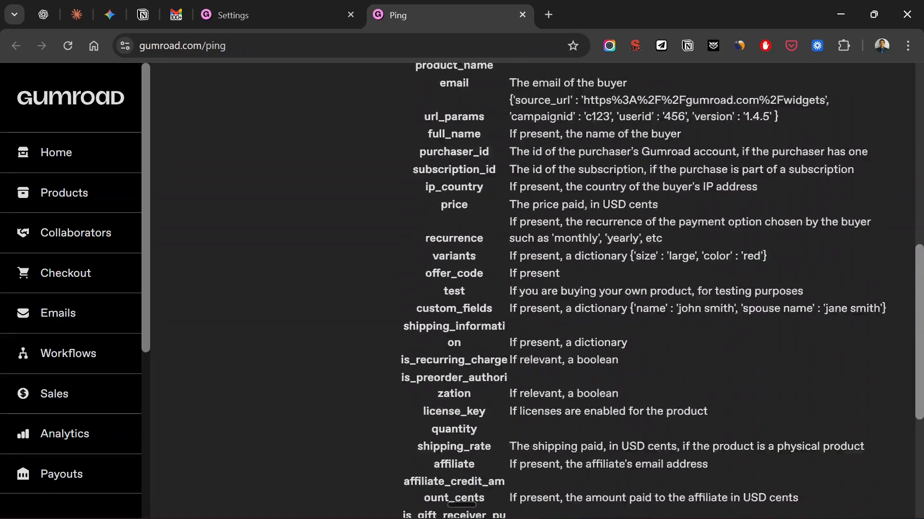
pyautogui.scroll(-1, 484, 211)
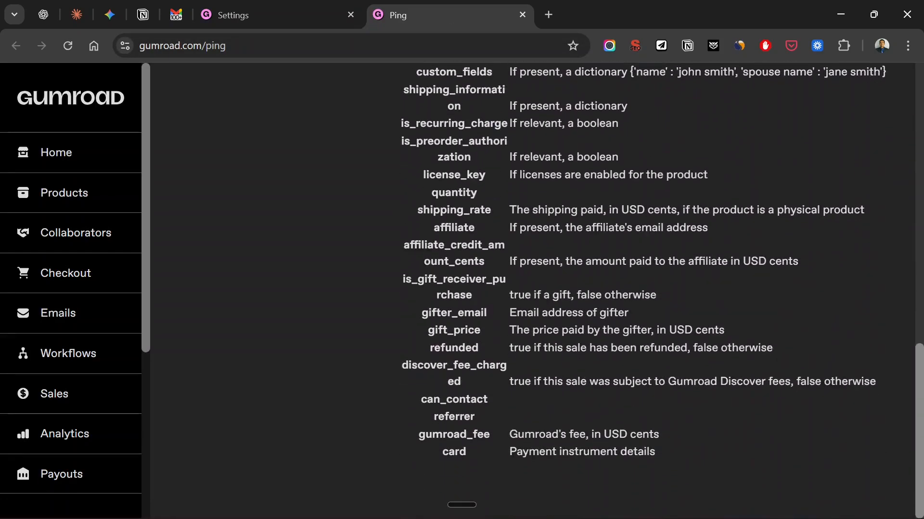
pyautogui.scroll(9, 484, 211)
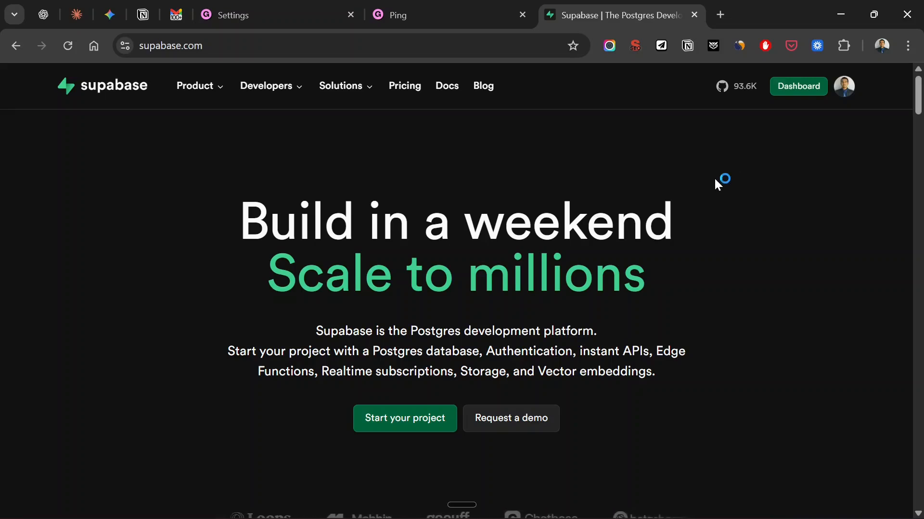
# Go to the Supabase dashboard and open the gumroad_data project in the personal organization
pyautogui.click(799, 89)
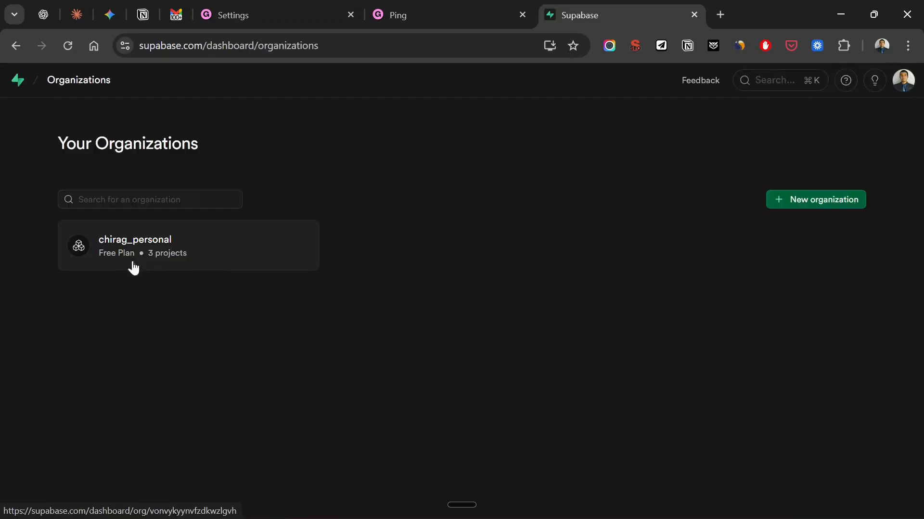
pyautogui.click(183, 253)
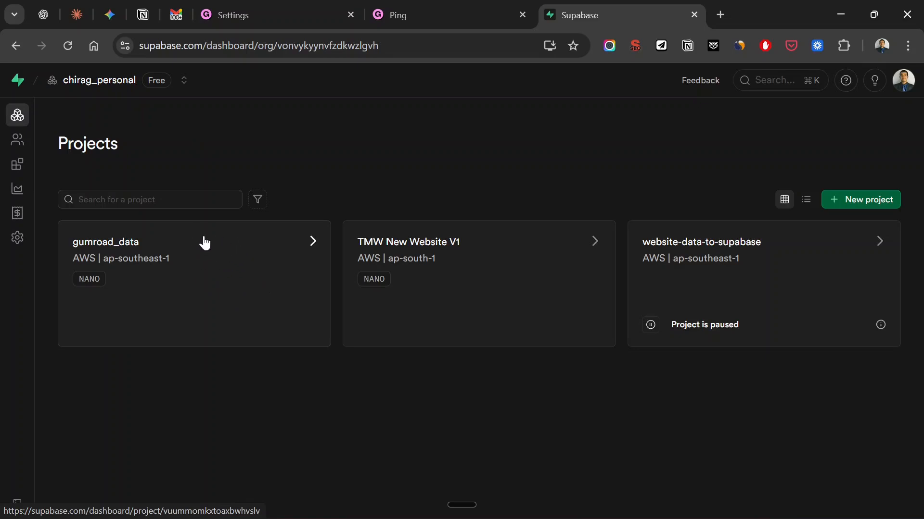
pyautogui.click(193, 251)
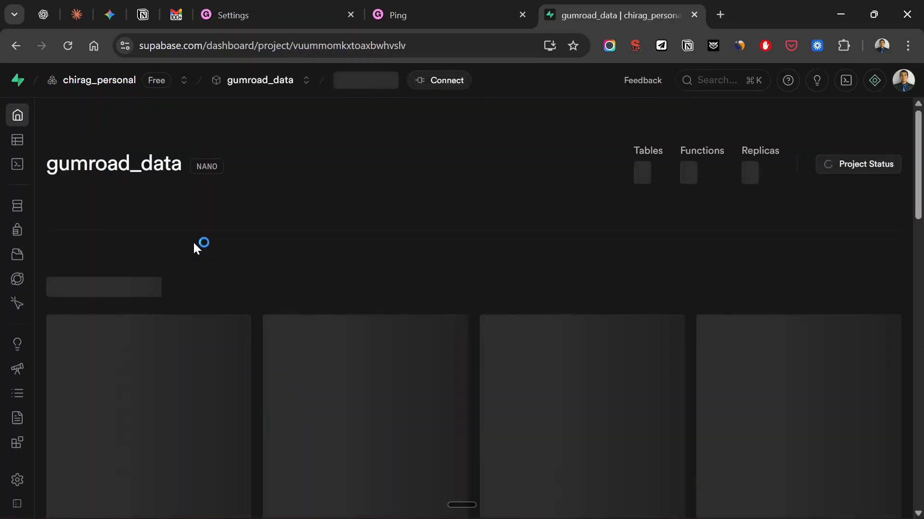
# Open the project's database section and list the tables of the public schema
pyautogui.moveTo(34, 264)
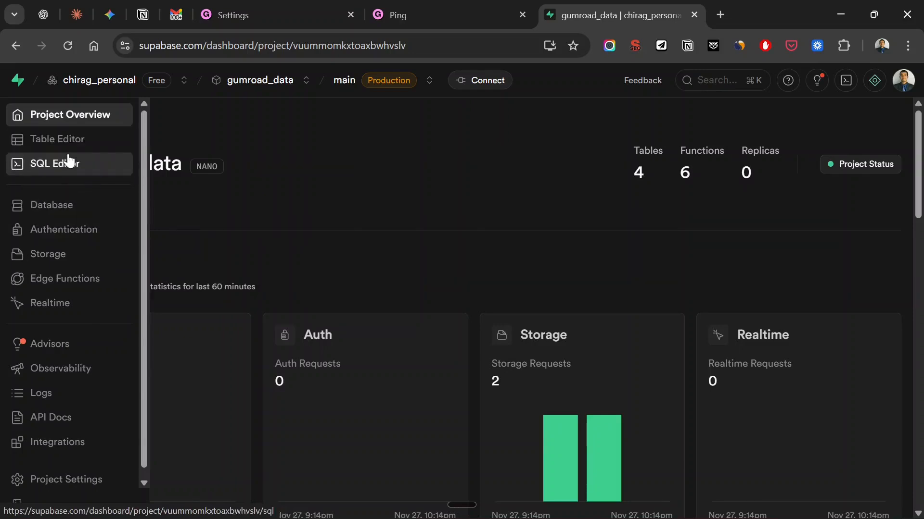
pyautogui.click(66, 206)
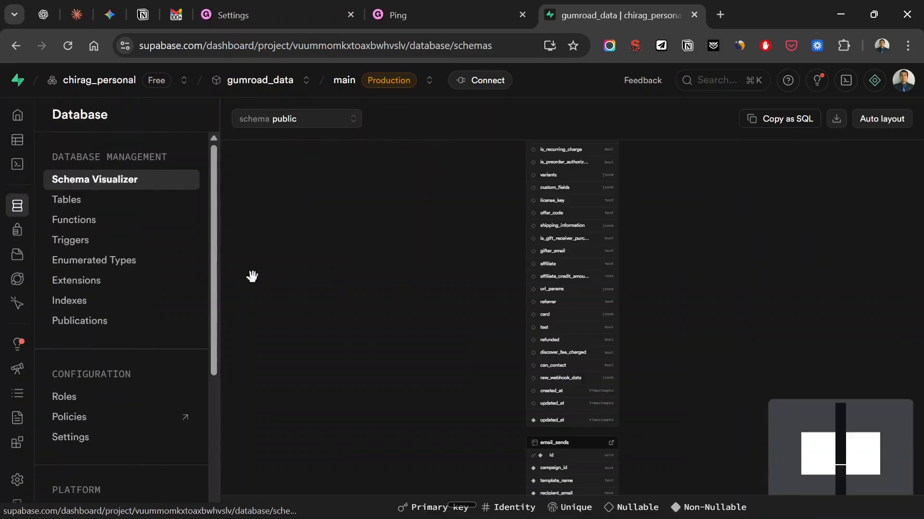
pyautogui.click(82, 203)
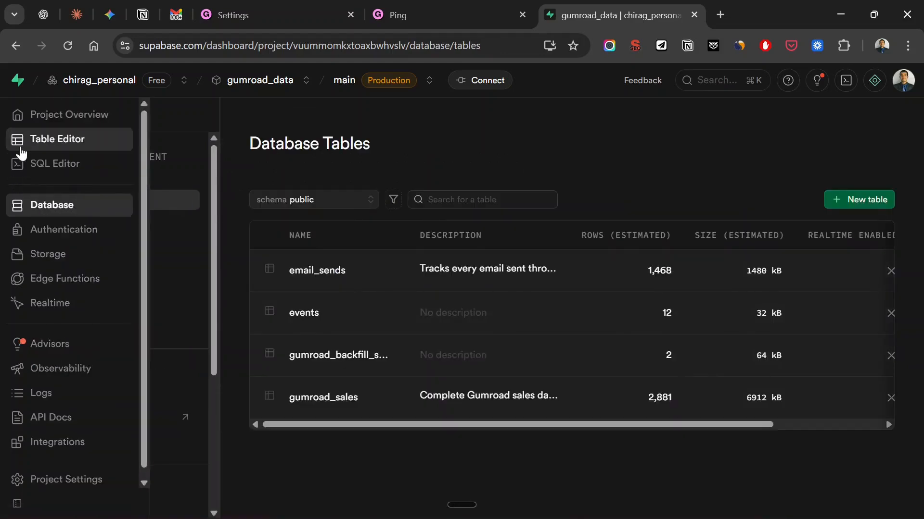
# Show the gumroad_sales table in the Table Editor and look through its columns up to updated_at
pyautogui.click(34, 140)
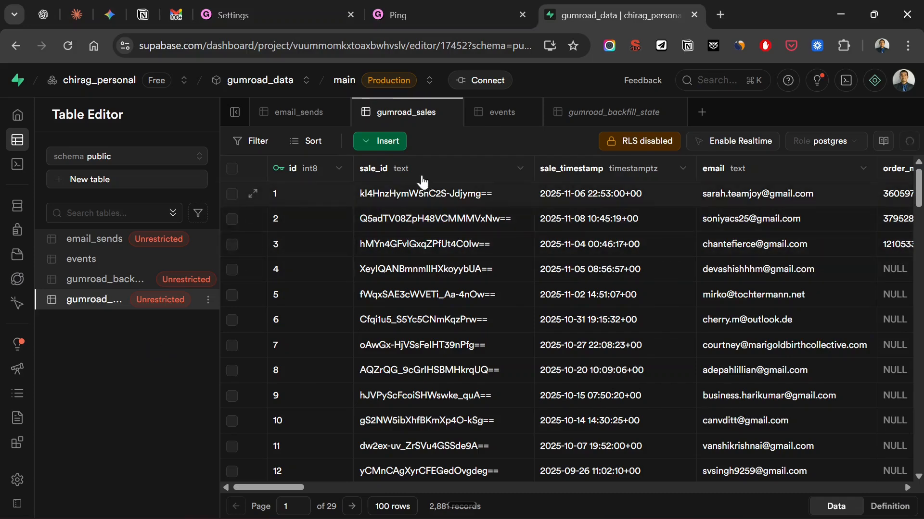
pyautogui.hscroll(10, 613, 180)
pyautogui.hscroll(20, 613, 180)
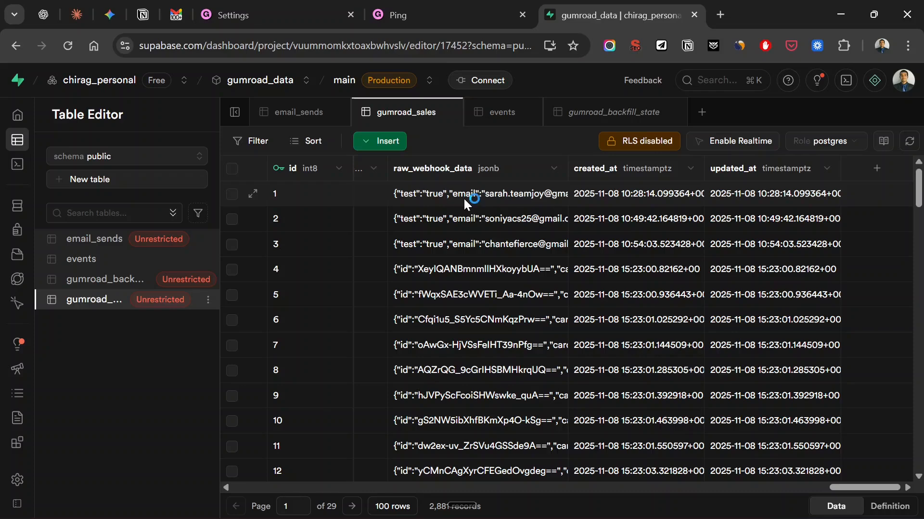
# Switch to Cursor and read the create_gumroad_sales_table.md prompt from its requirements to the type conversion strategy
pyautogui.hotkey('alt', 'Tab')
pyautogui.hotkey('alt', 'Tab')
pyautogui.hotkey('alt', 'Tab')
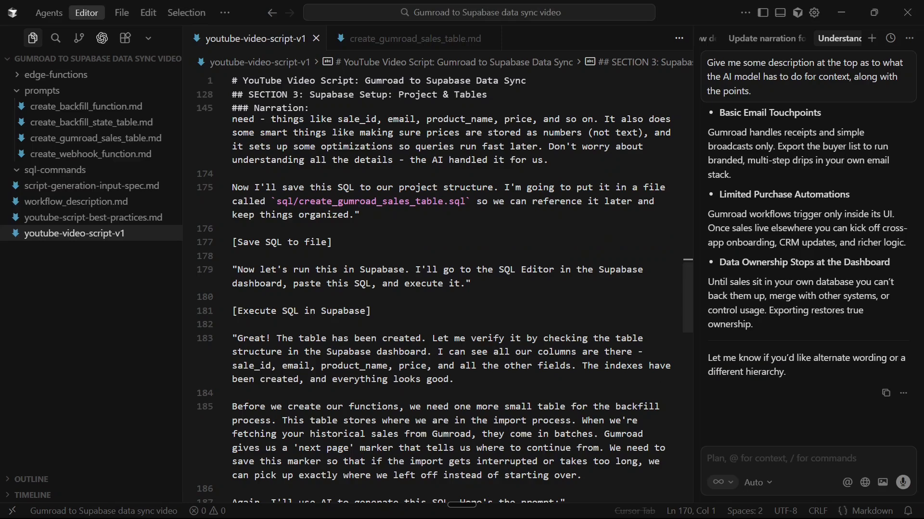
pyautogui.click(76, 143)
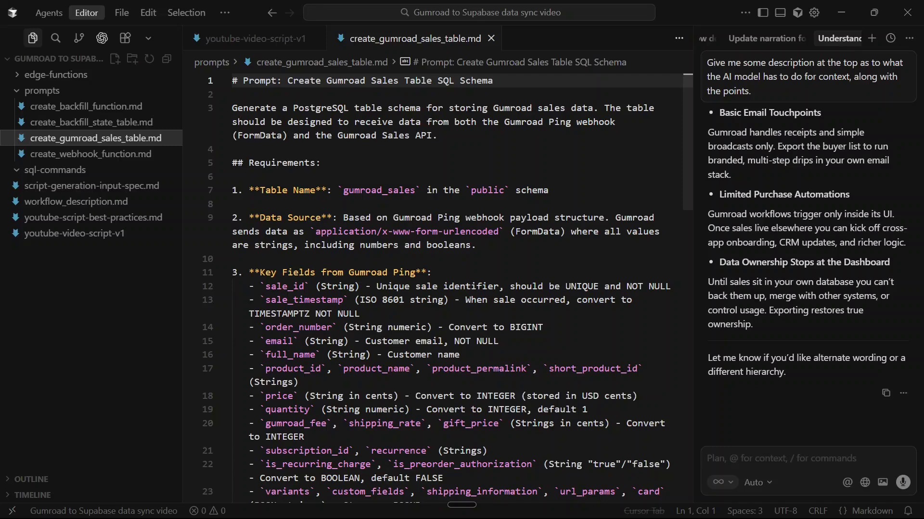
pyautogui.scroll(-2, 453, 289)
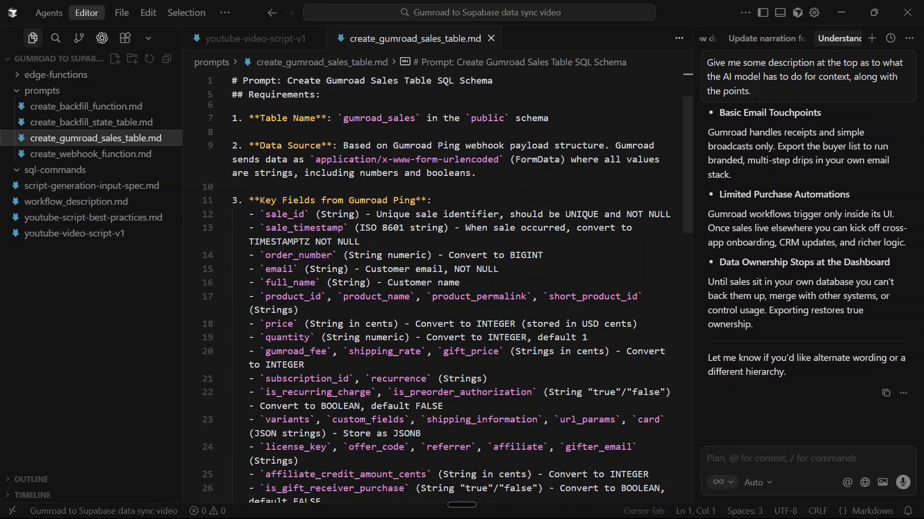
pyautogui.scroll(-7, 448, 289)
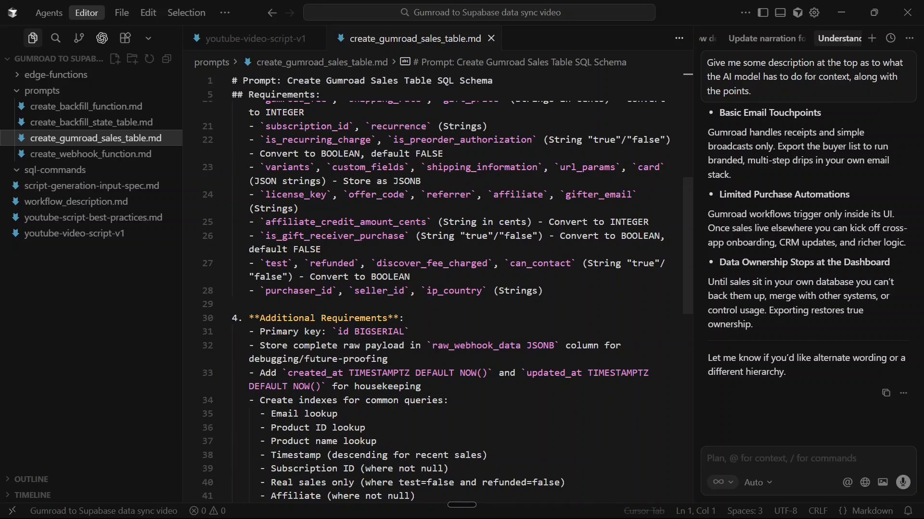
pyautogui.scroll(-7, 448, 289)
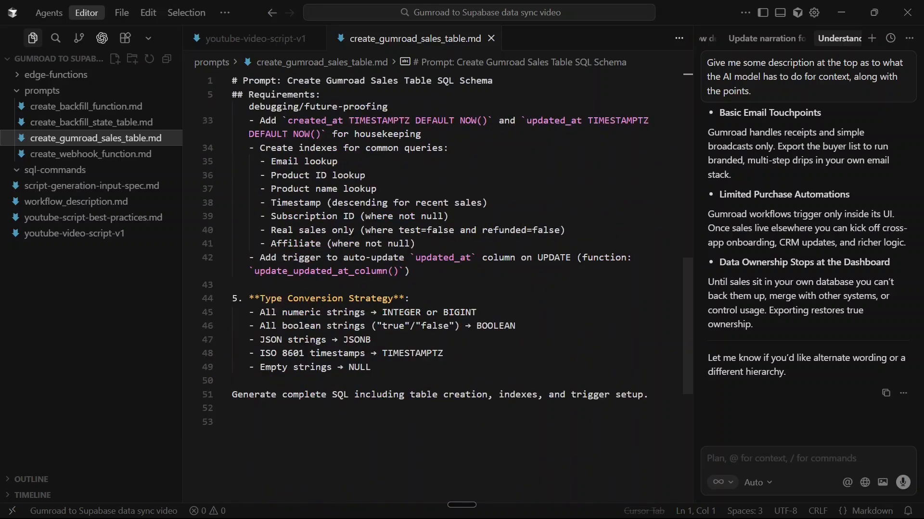
pyautogui.scroll(-3, 448, 240)
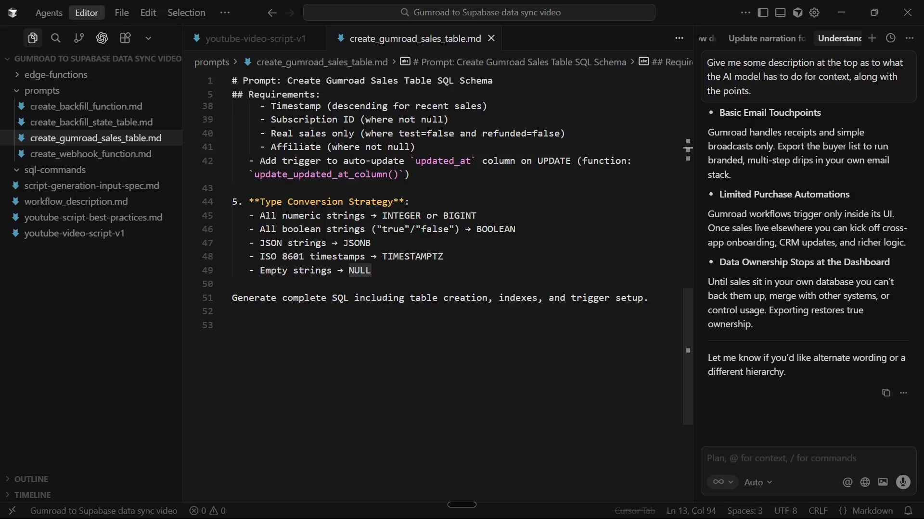
# Switch back to Supabase in the browser, review the SQL definition of gumroad_sales, and return to its data view
pyautogui.hotkey('alt', 'Tab')
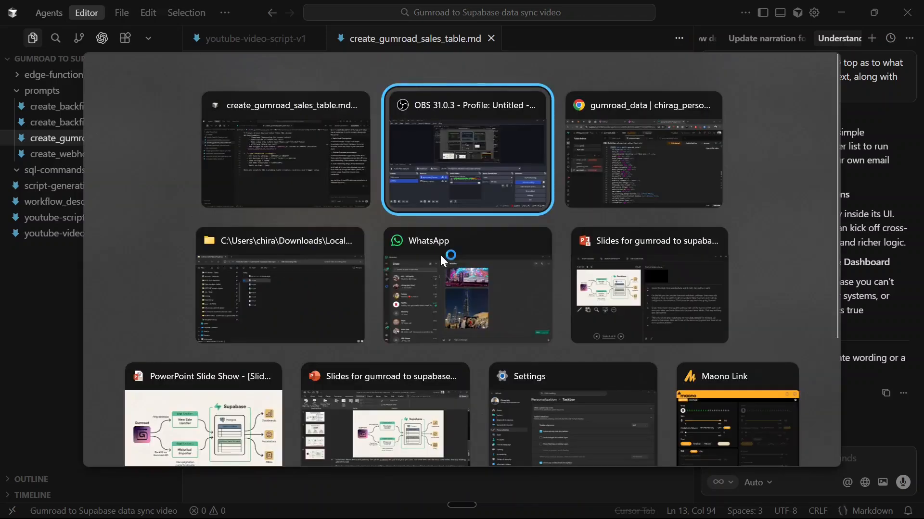
pyautogui.hotkey('alt', 'Tab')
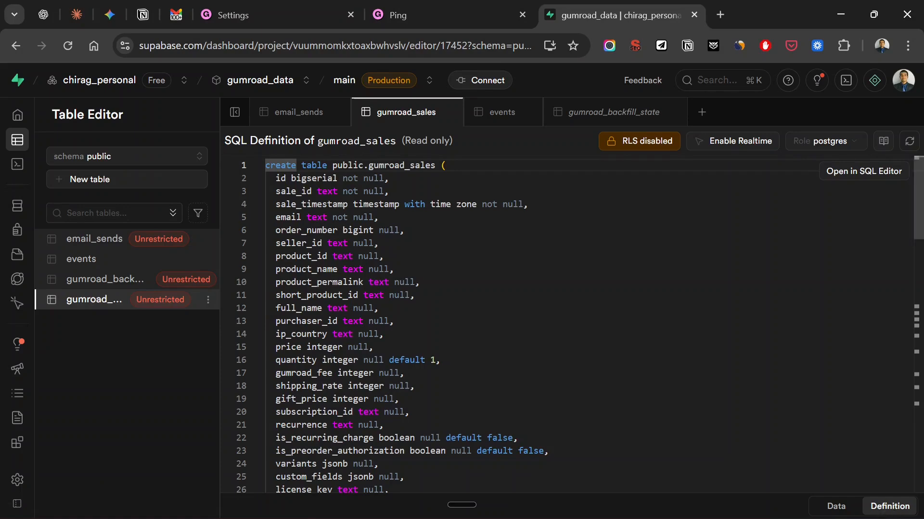
pyautogui.scroll(-10, 462, 322)
pyautogui.scroll(10, 462, 323)
pyautogui.scroll(-10, 572, 324)
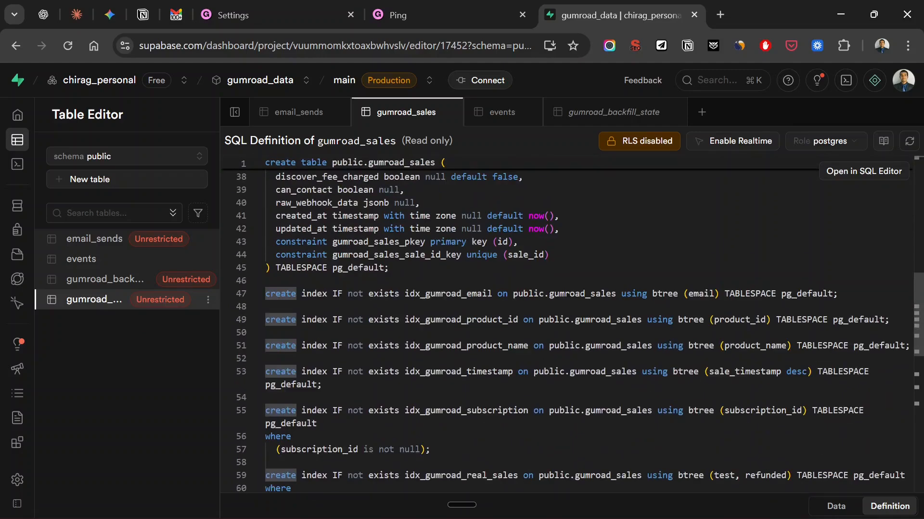
pyautogui.scroll(6, 567, 327)
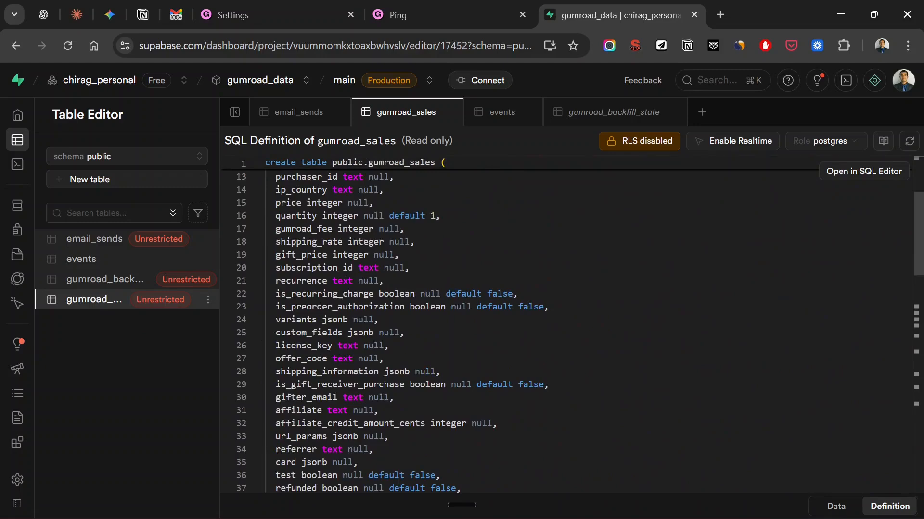
pyautogui.click(836, 506)
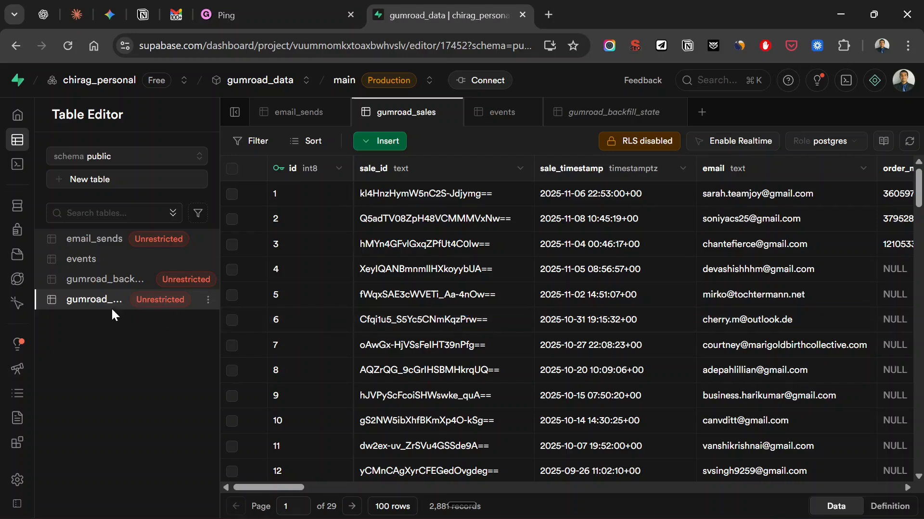
# View the rows of the gumroad_backfill_state table, and switch to Cursor to read the create_backfill_state_table.md prompt
pyautogui.click(115, 282)
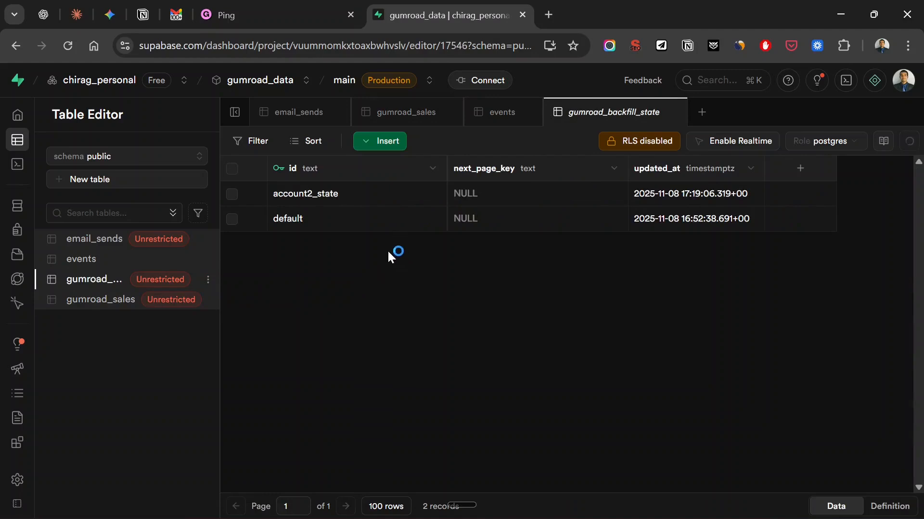
pyautogui.hotkey('alt', 'Tab')
pyautogui.hotkey('alt', 'Tab')
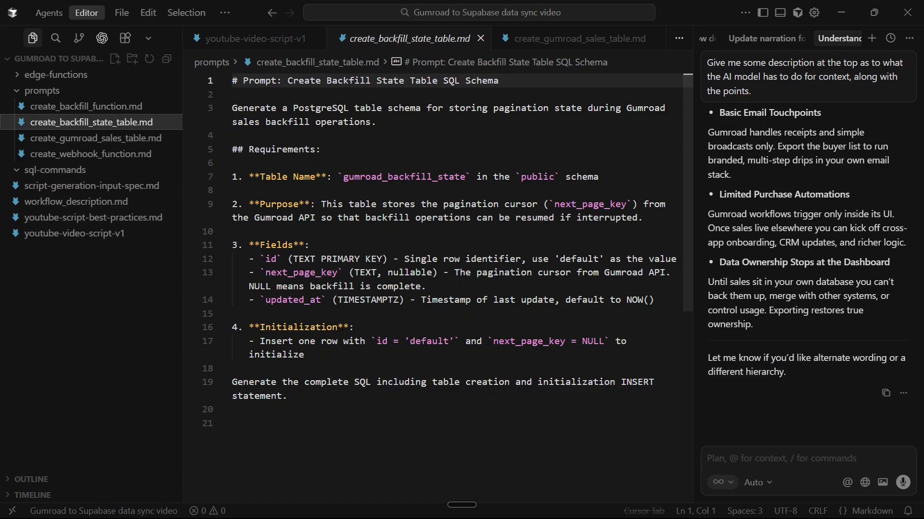
# Switch back to Supabase in the browser and view the SQL definition of gumroad_backfill_state
pyautogui.hotkey('alt', 'Tab')
pyautogui.press('Tab')
pyautogui.press('Tab')
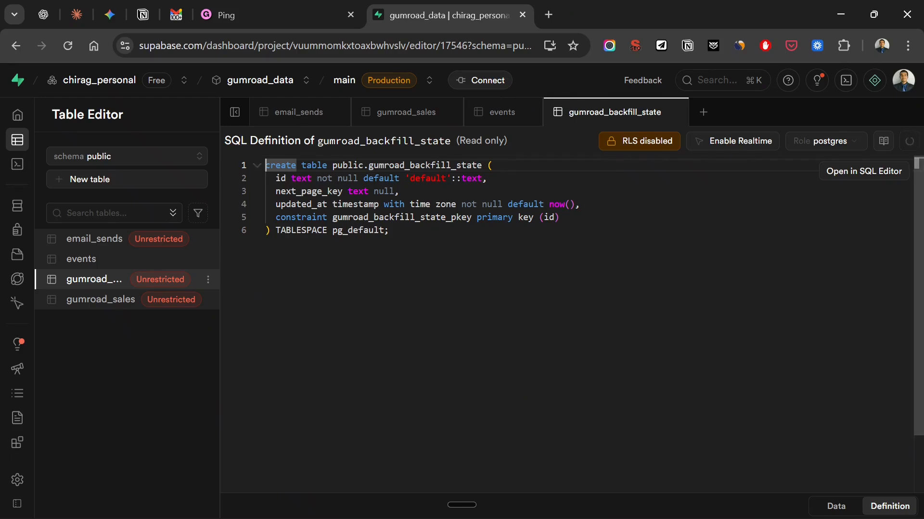
# Reopen the gumroad_sales table and look across its data columns
pyautogui.click(110, 302)
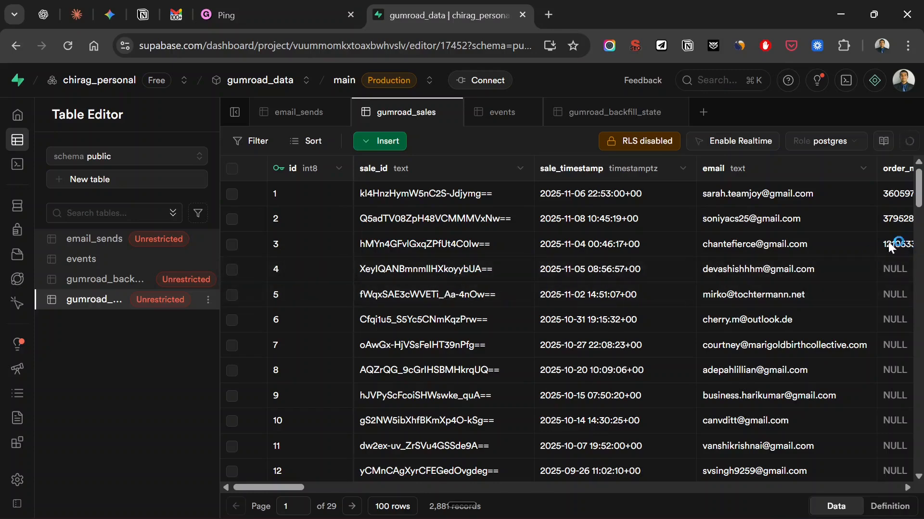
pyautogui.hscroll(3, 755, 224)
pyautogui.hscroll(-3, 737, 232)
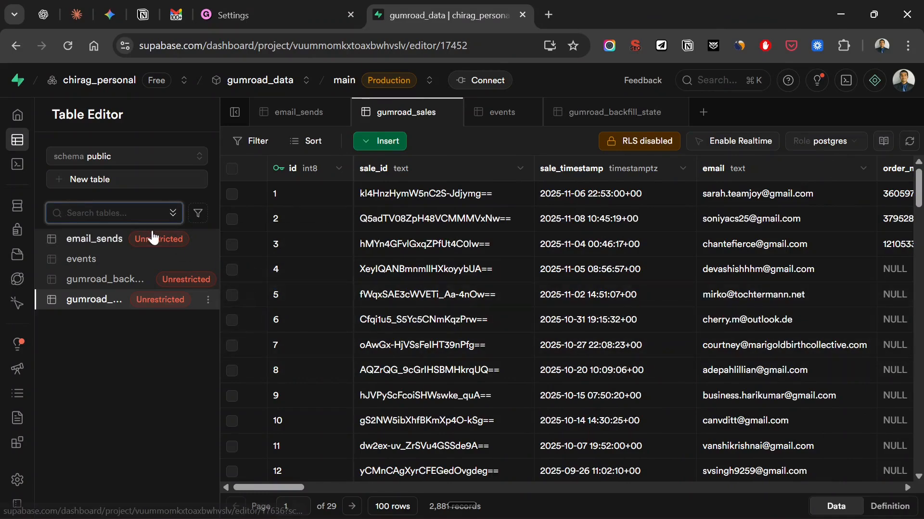
# Open the project's Edge Functions list and copy the endpoint URL of the gumroad-webhook function
pyautogui.moveTo(12, 211)
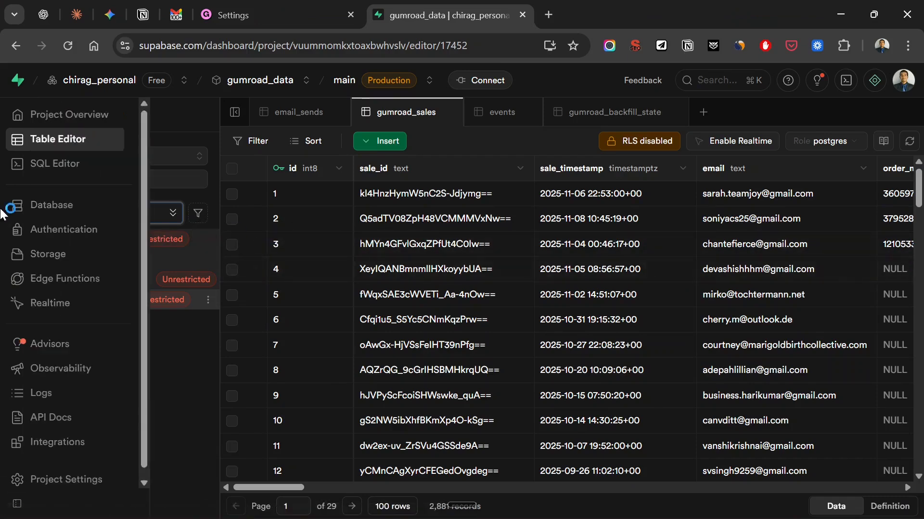
pyautogui.click(70, 287)
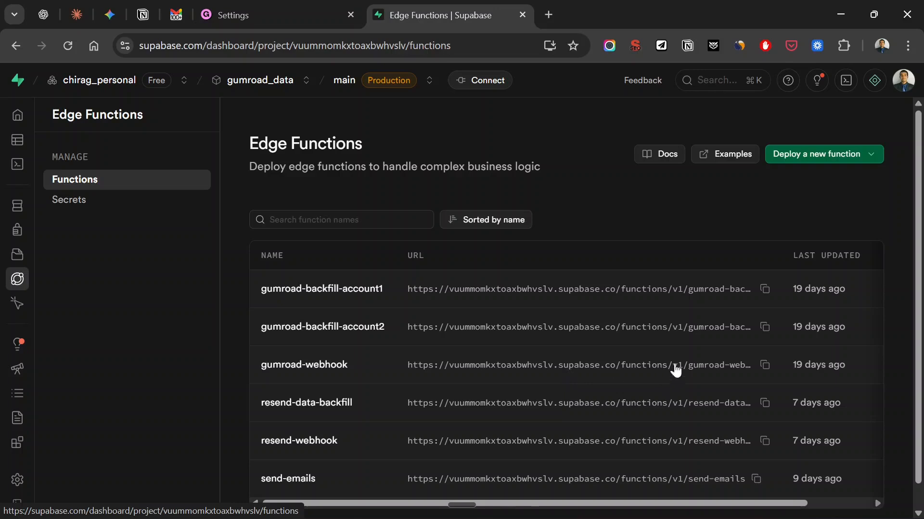
pyautogui.click(765, 366)
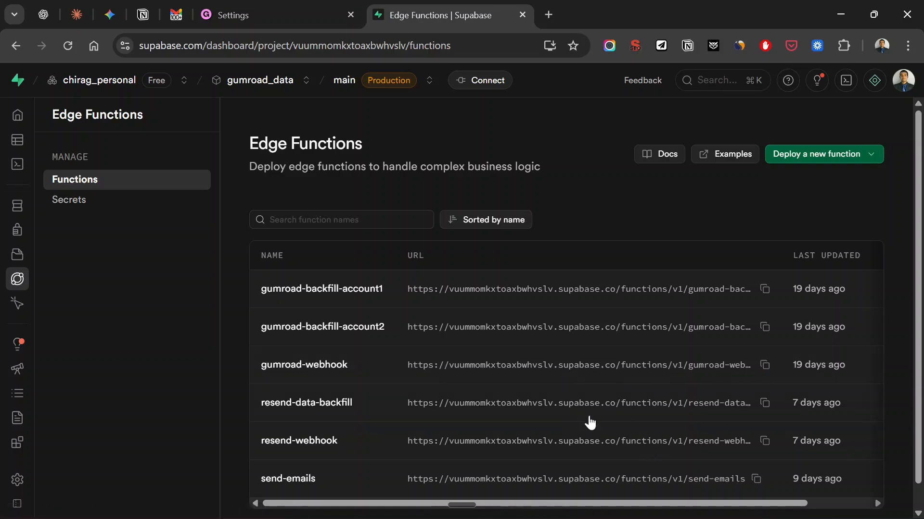
# Open the gumroad-webhook function and examine the code in its index.ts file
pyautogui.click(362, 364)
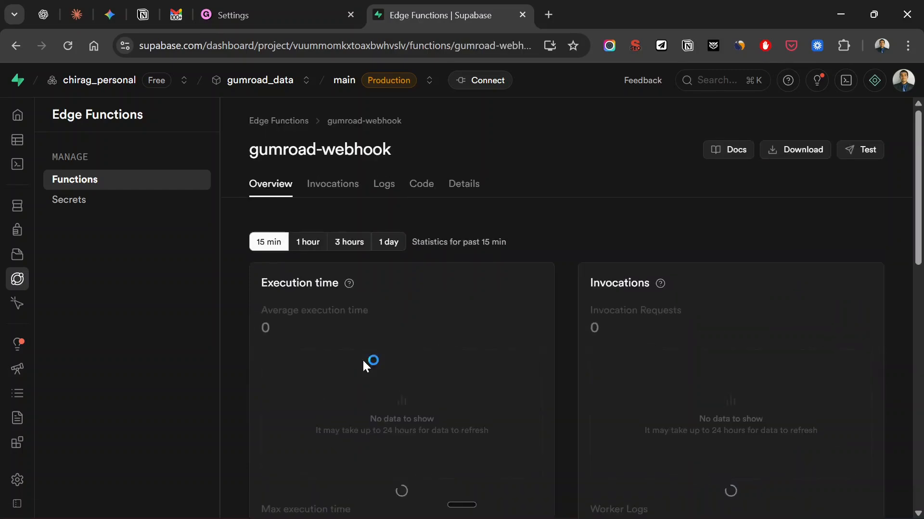
pyautogui.click(422, 187)
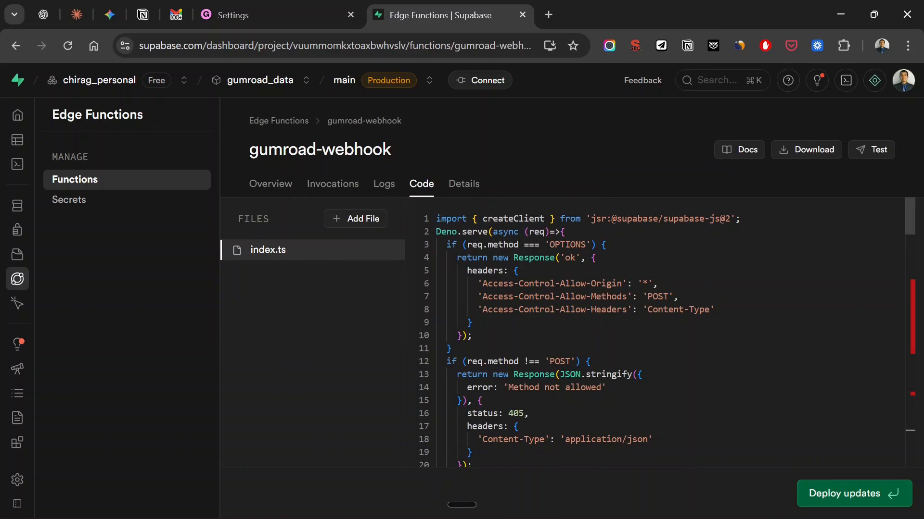
pyautogui.scroll(-1, 664, 332)
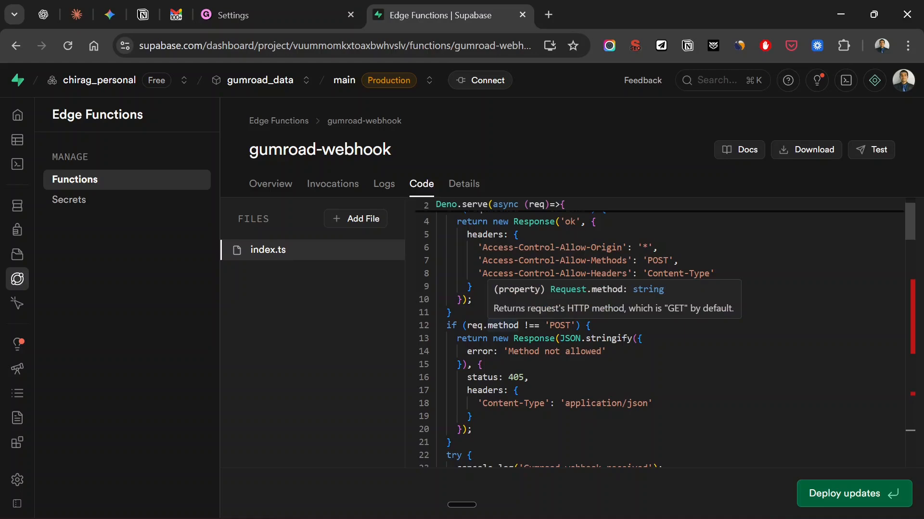
# Switch to Cursor and review the create_webhook_function.md prompt, including its database operations and field mapping requirements
pyautogui.hotkey('alt', 'Tab')
pyautogui.hotkey('alt', 'Tab')
pyautogui.hotkey('alt', 'Tab')
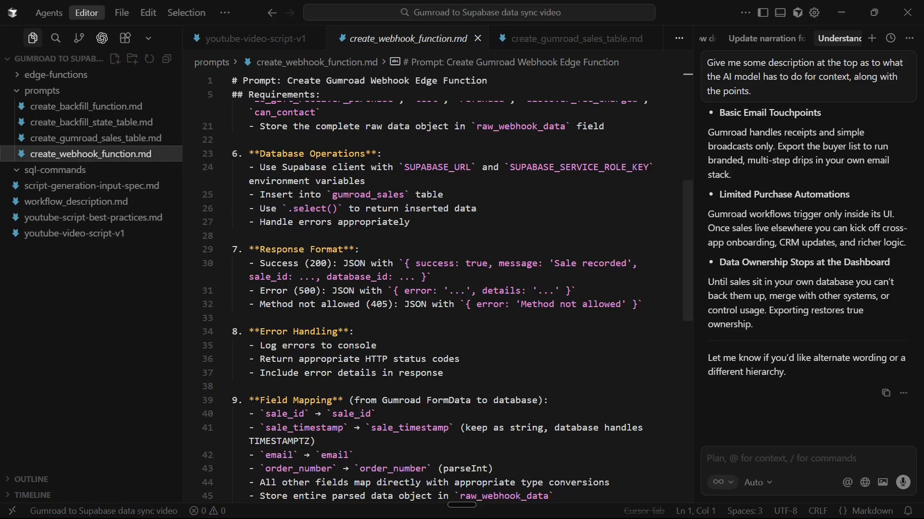
# Read create_webhook_function.md from its opening requirements down to the Code Style section
pyautogui.scroll(8, 438, 289)
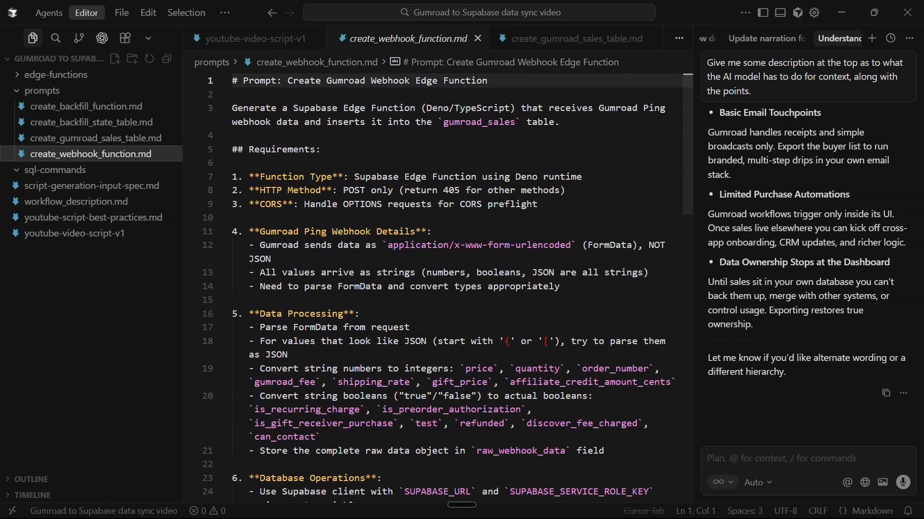
pyautogui.scroll(-15, 438, 289)
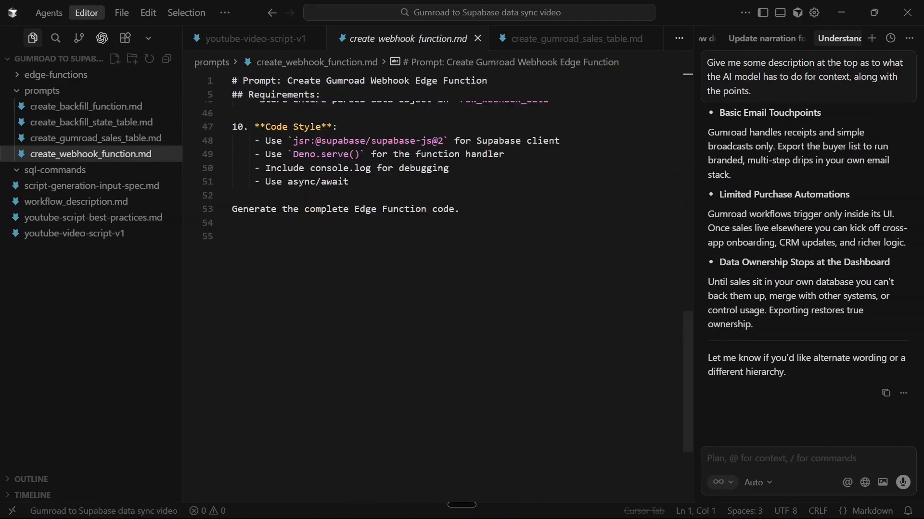
# Copy the gumroad-webhook function URL from Supabase, replace Gumroad's Ping endpoint with it and send a test ping
pyautogui.hotkey('alt', 'Tab')
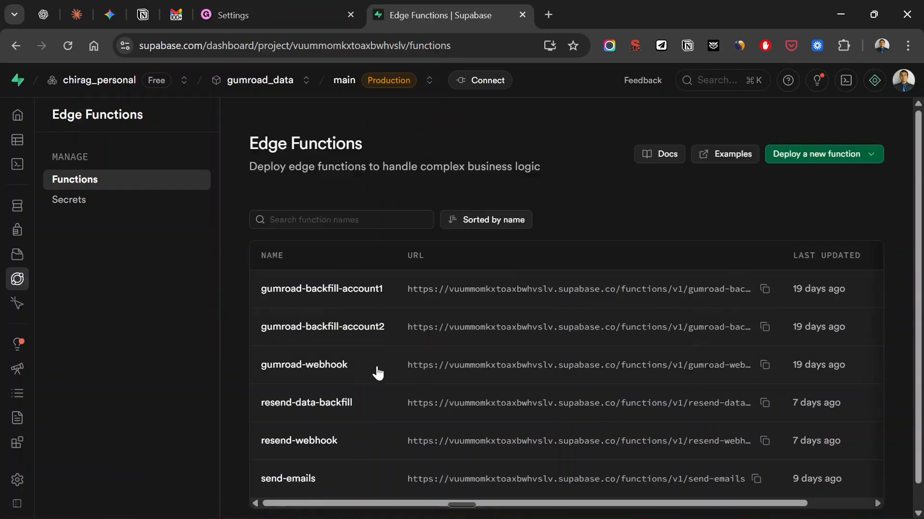
pyautogui.click(765, 365)
pyautogui.click(303, 7)
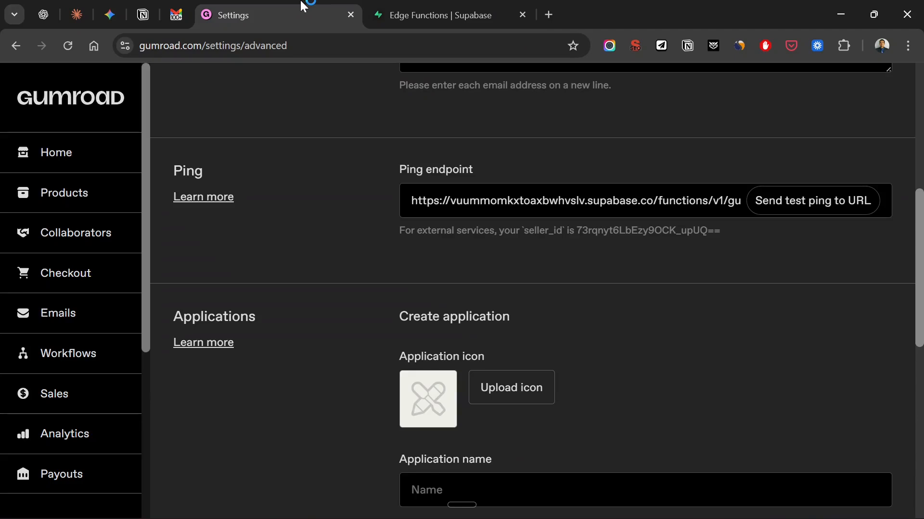
pyautogui.tripleClick(507, 200)
pyautogui.press('BackSpace')
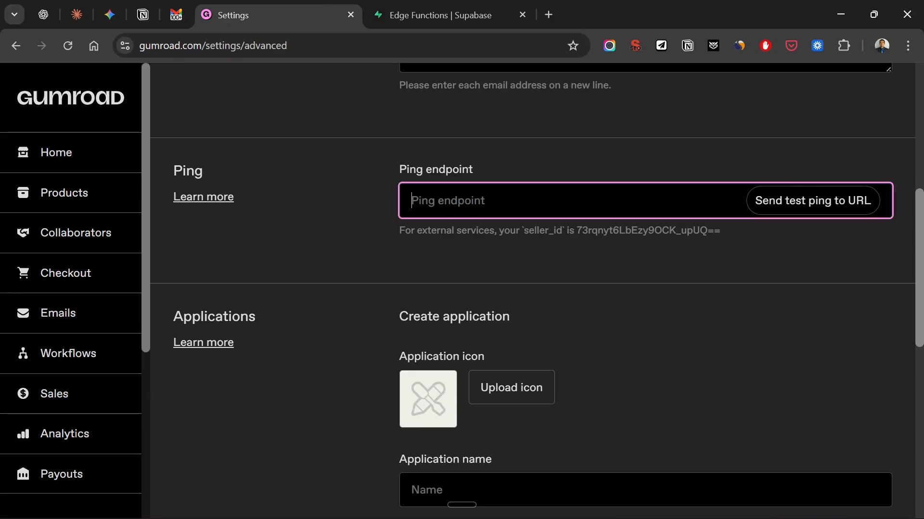
pyautogui.hotkey('ctrl', 'v')
pyautogui.click(780, 200)
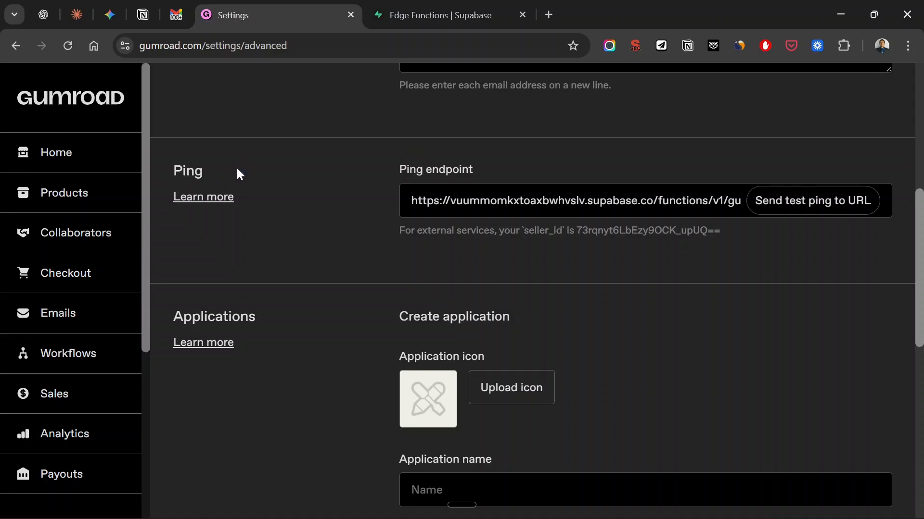
# Open the "Supabase backfill edge function" application from Gumroad's advanced settings and review its application details and access token option
pyautogui.click(421, 7)
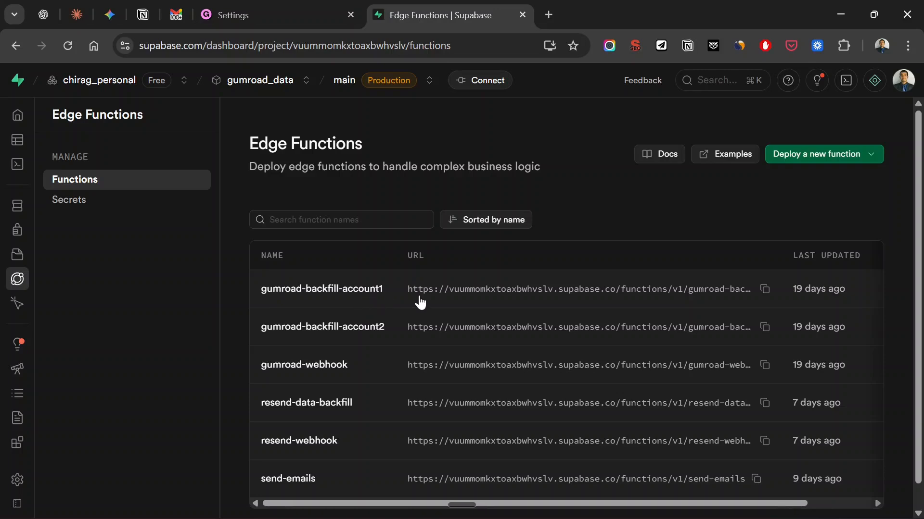
pyautogui.click(92, 110)
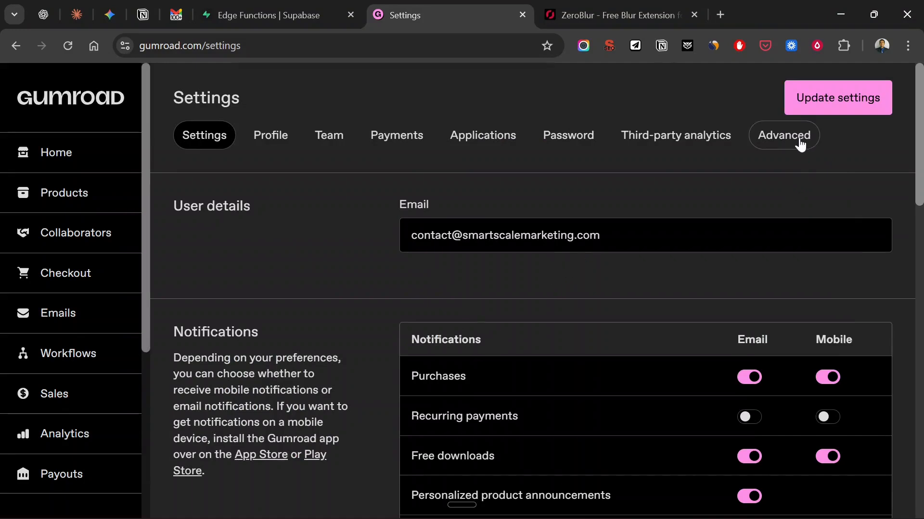
pyautogui.click(789, 141)
pyautogui.scroll(-9, 553, 247)
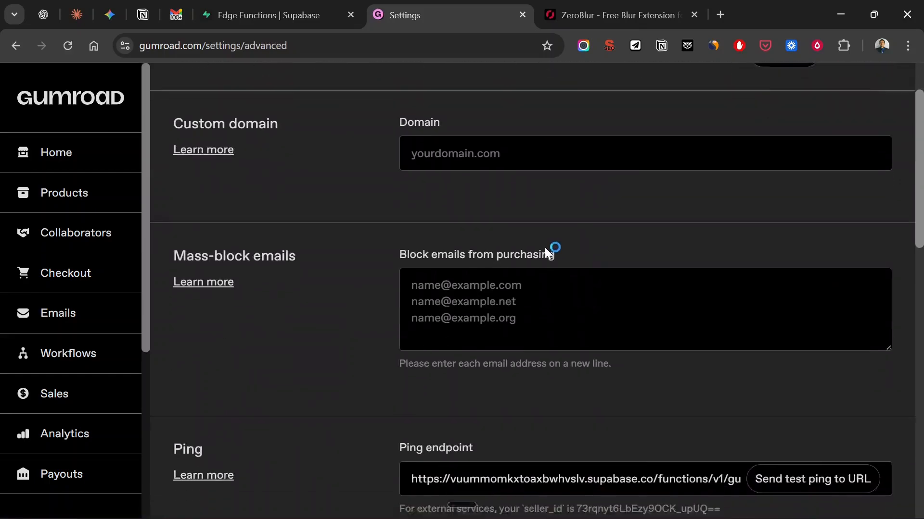
pyautogui.scroll(-3, 234, 275)
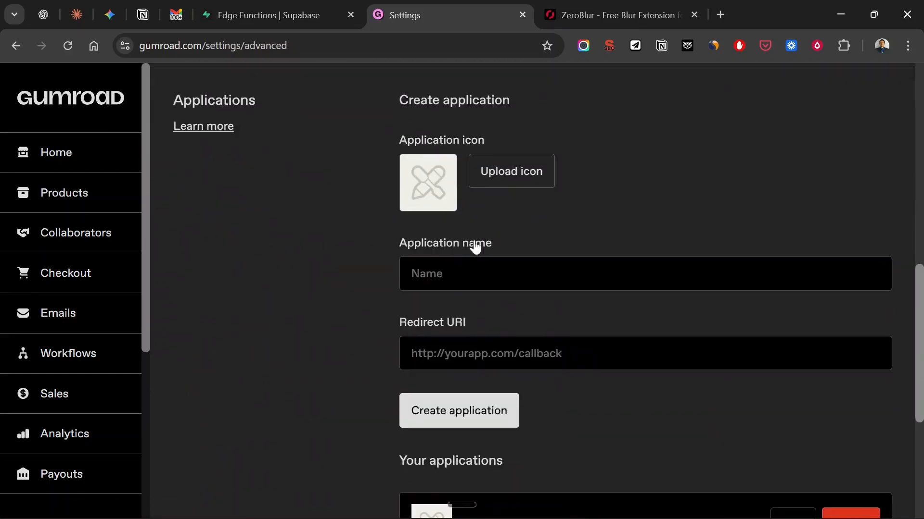
pyautogui.scroll(-3, 529, 356)
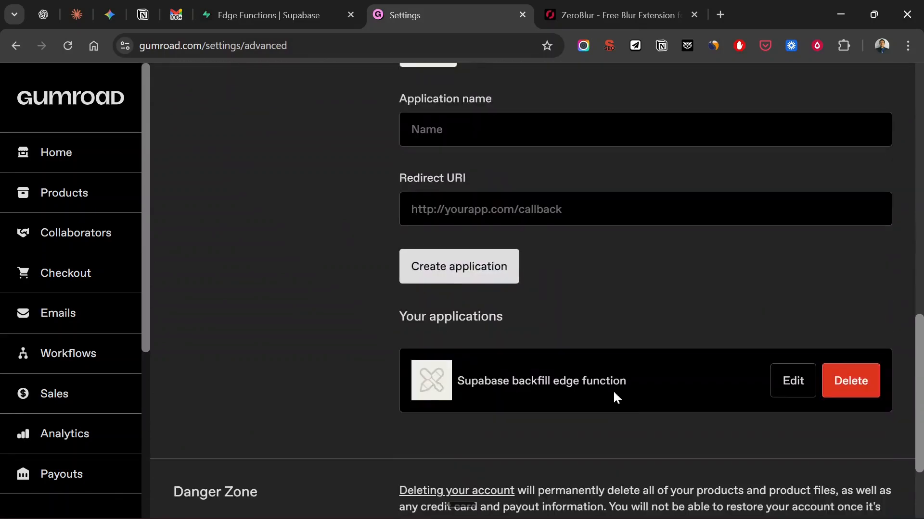
pyautogui.click(798, 385)
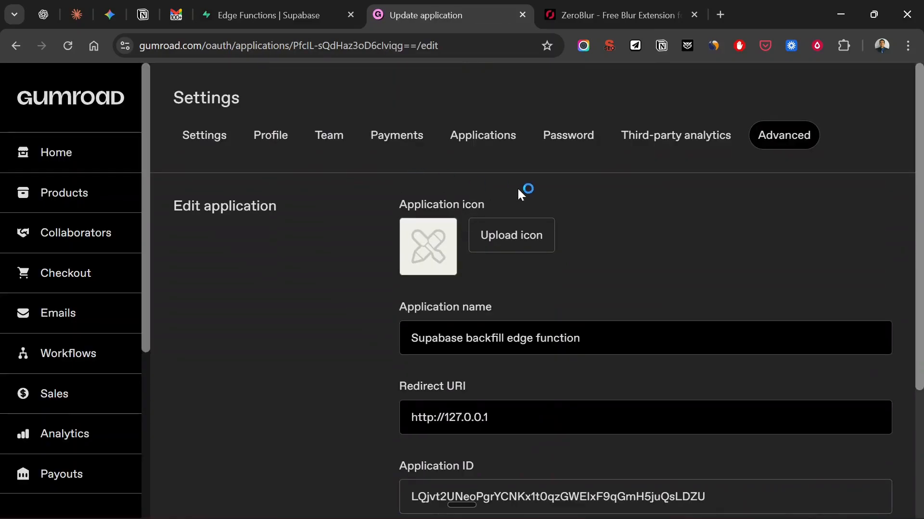
pyautogui.scroll(-3, 511, 222)
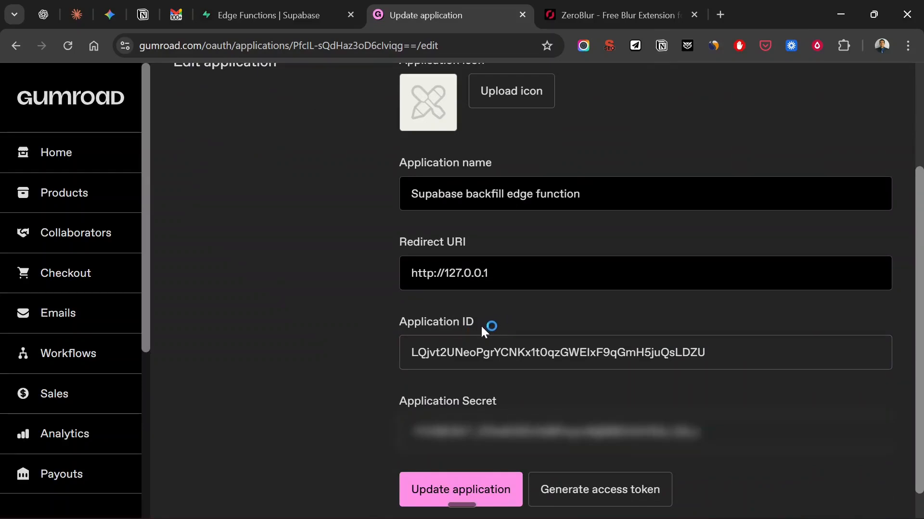
pyautogui.scroll(-1, 479, 328)
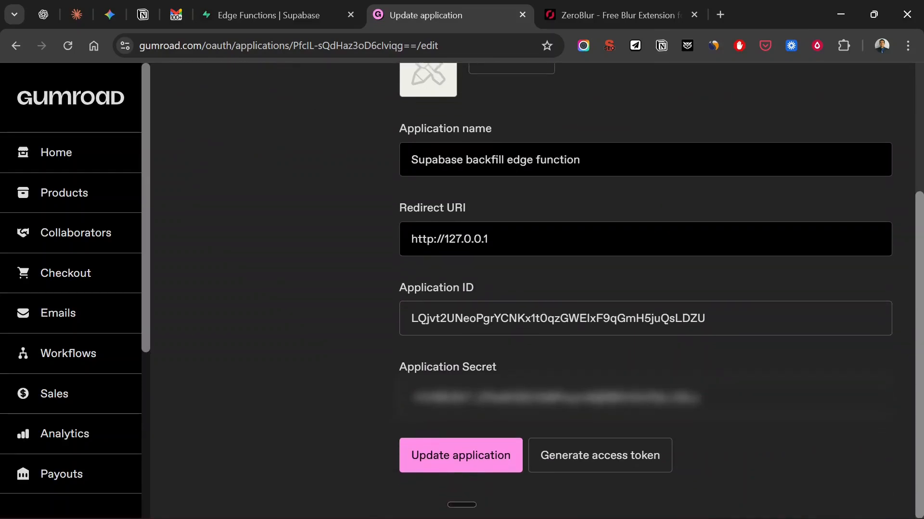
# Switch to Supabase, open the Edge Function Secrets page and look through the add-secret form and existing secrets
pyautogui.click(438, 6)
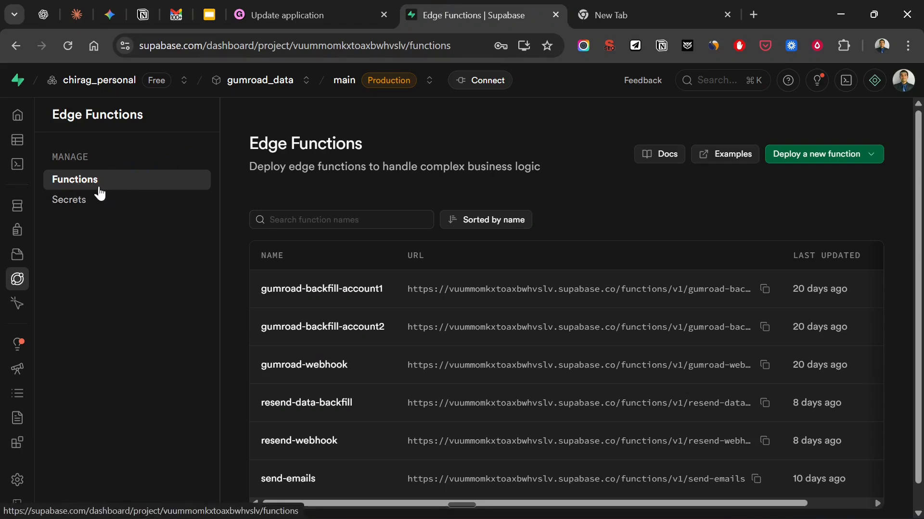
pyautogui.click(80, 207)
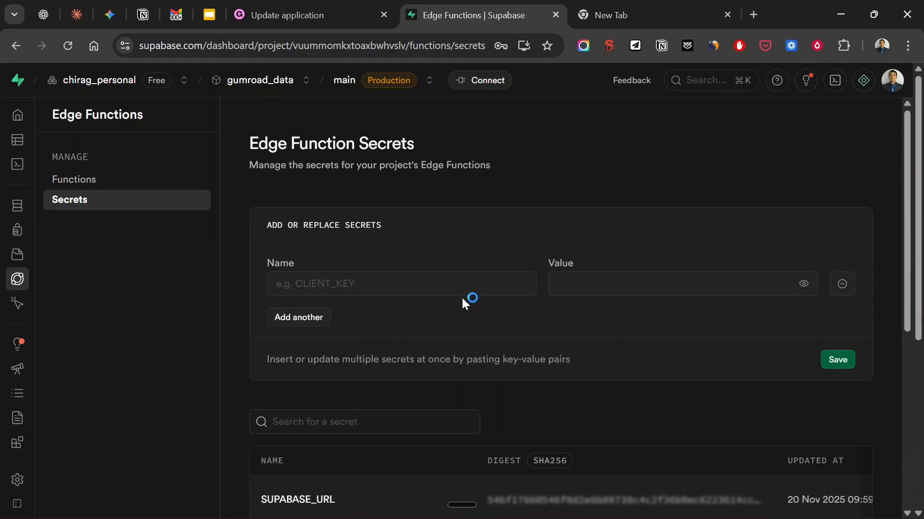
pyautogui.scroll(-6, 476, 267)
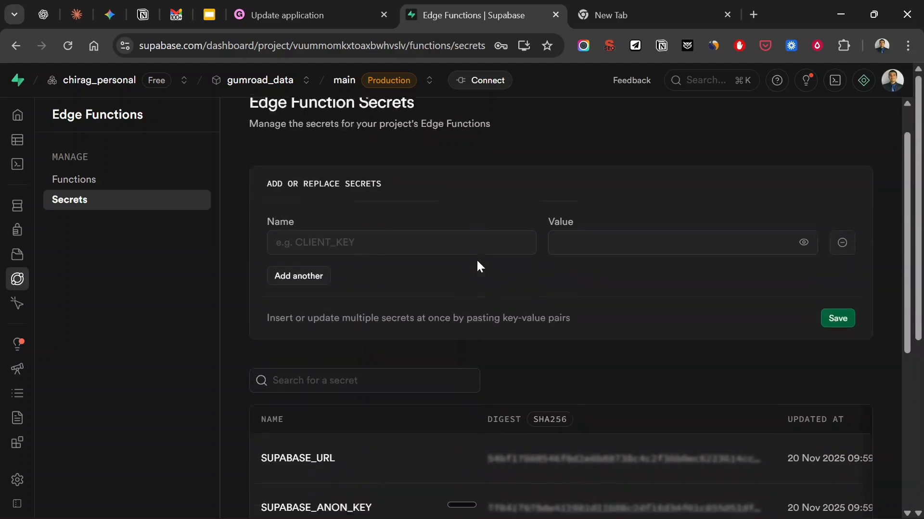
pyautogui.scroll(-1, 469, 272)
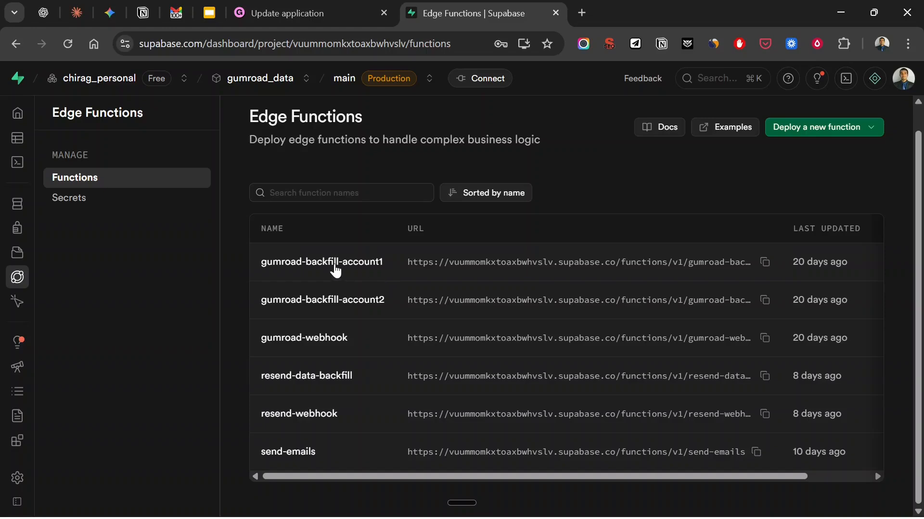
# Open the gumroad-backfill-account1 function and view the code in its index.ts file
pyautogui.click(380, 270)
pyautogui.click(422, 185)
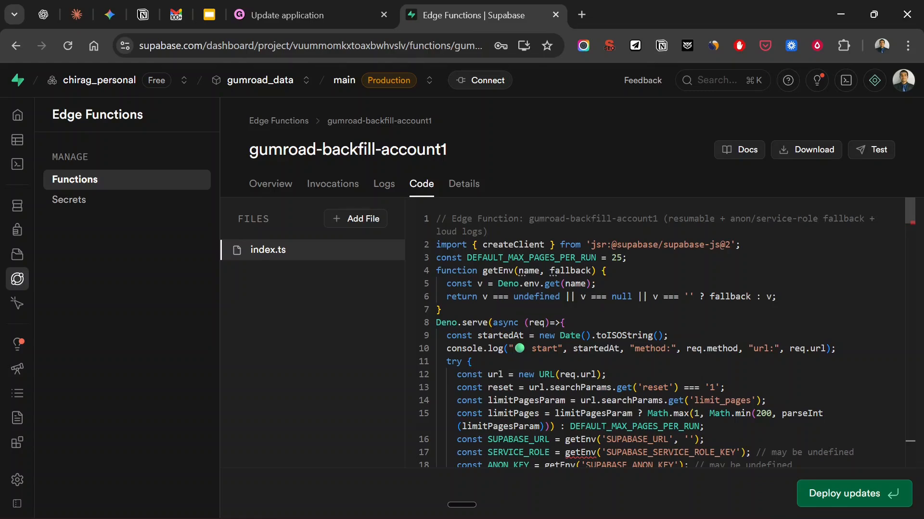
# Switch to Cursor, open the create_backfill_function.md prompt and review its requirements
pyautogui.hotkey('alt', 'Tab')
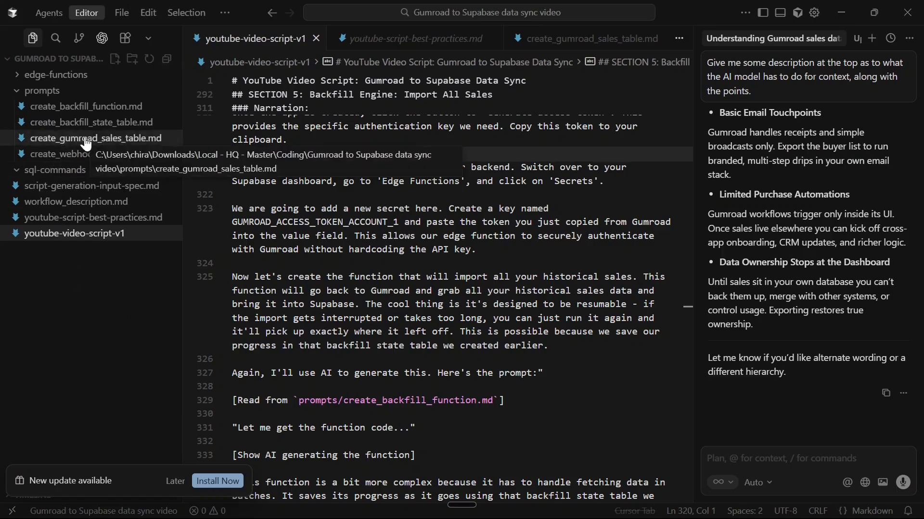
pyautogui.click(102, 113)
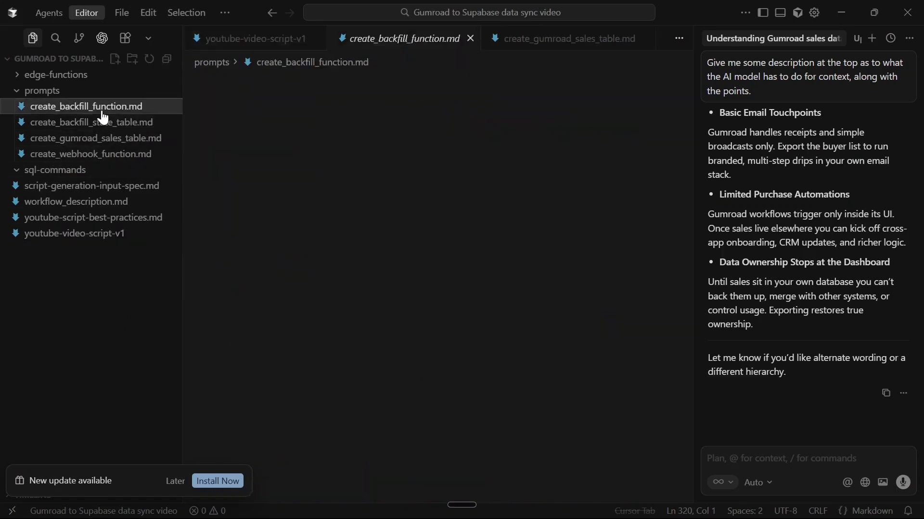
pyautogui.scroll(-10, 211, 147)
pyautogui.scroll(10, 211, 147)
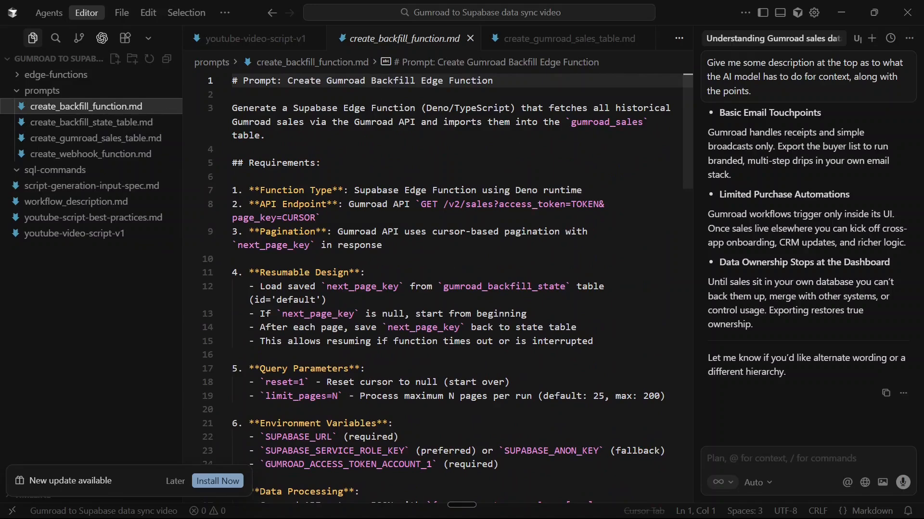
pyautogui.scroll(-6, 447, 288)
# Return to Supabase, open the test form of gumroad-backfill-account1, examine its request options and close it without sending a request
pyautogui.hotkey('alt', 'Tab')
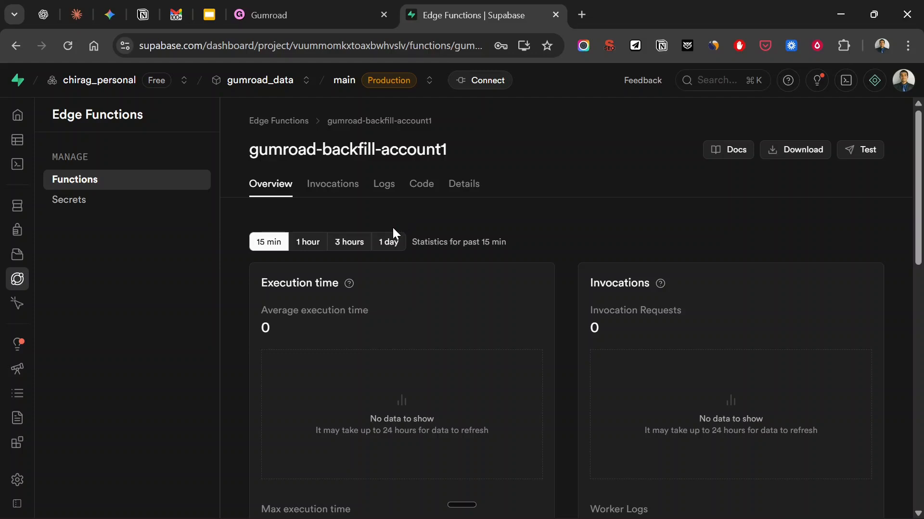
pyautogui.click(385, 192)
pyautogui.click(865, 157)
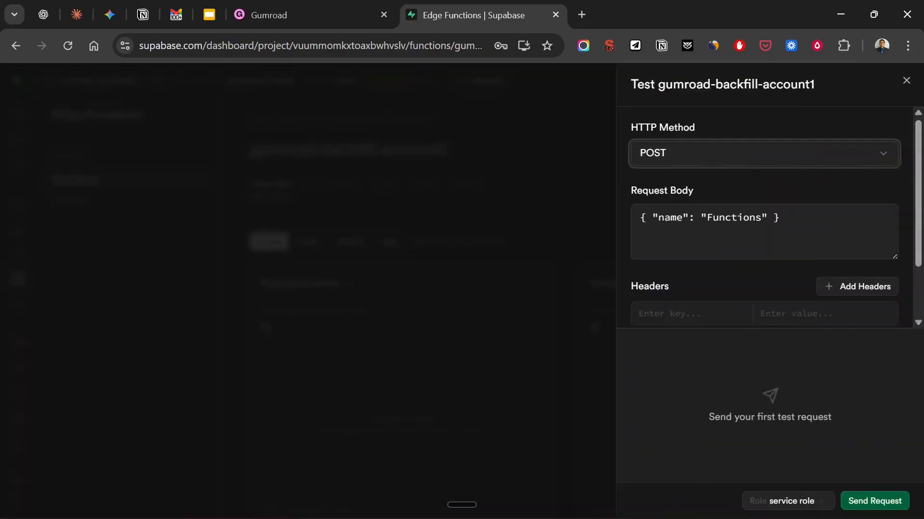
pyautogui.scroll(-2, 866, 217)
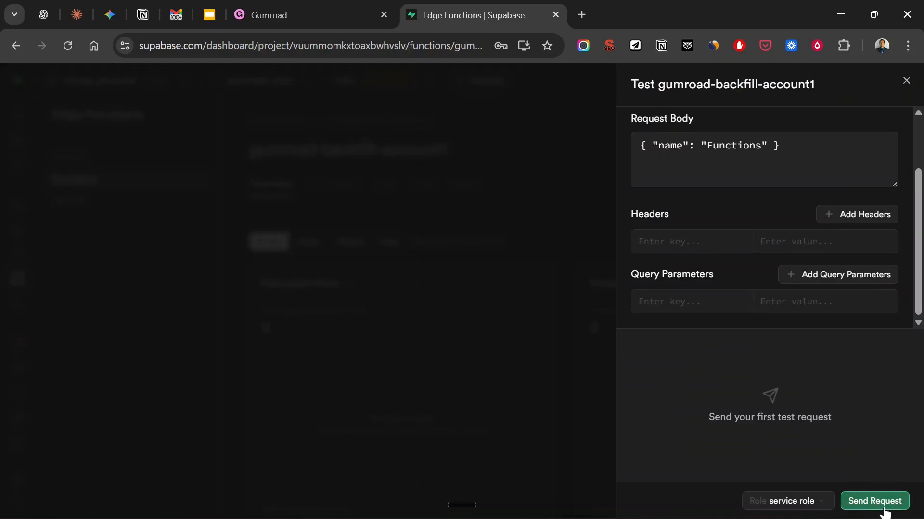
pyautogui.hotkey('ctrl', 'shift', 'Tab')
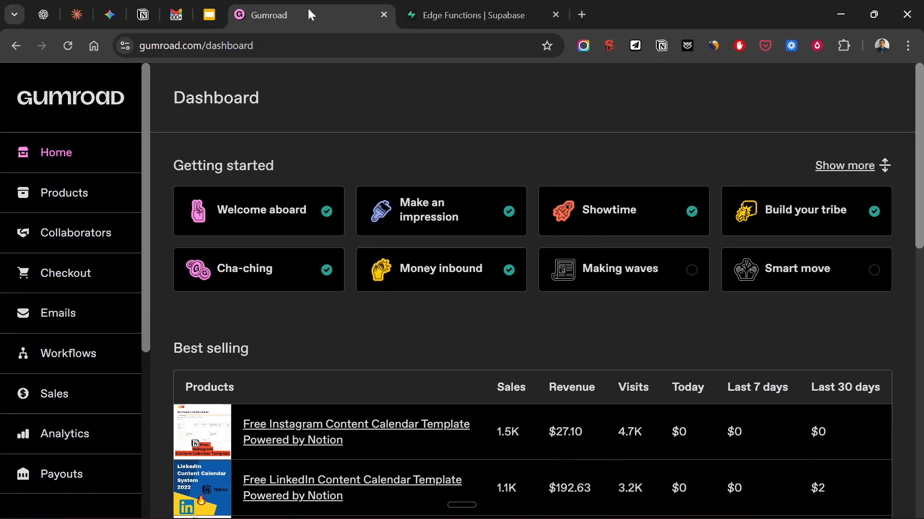
pyautogui.click(487, 6)
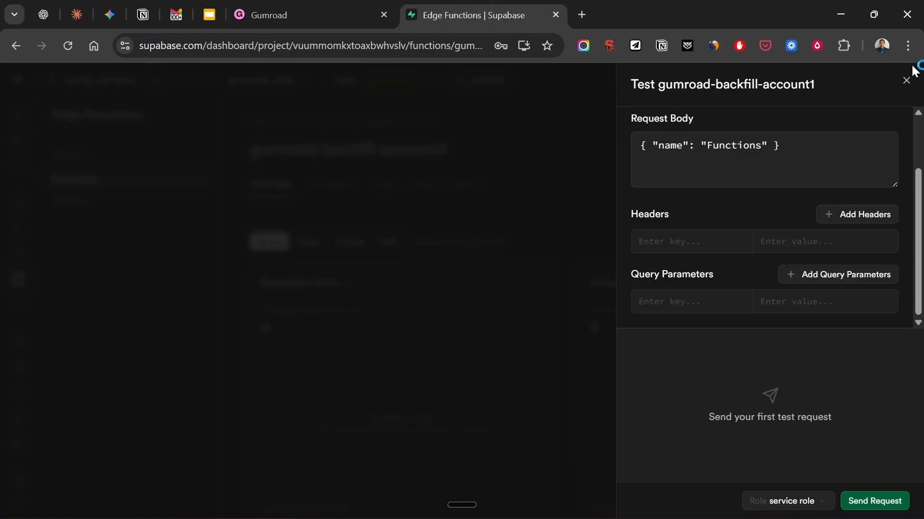
pyautogui.click(906, 81)
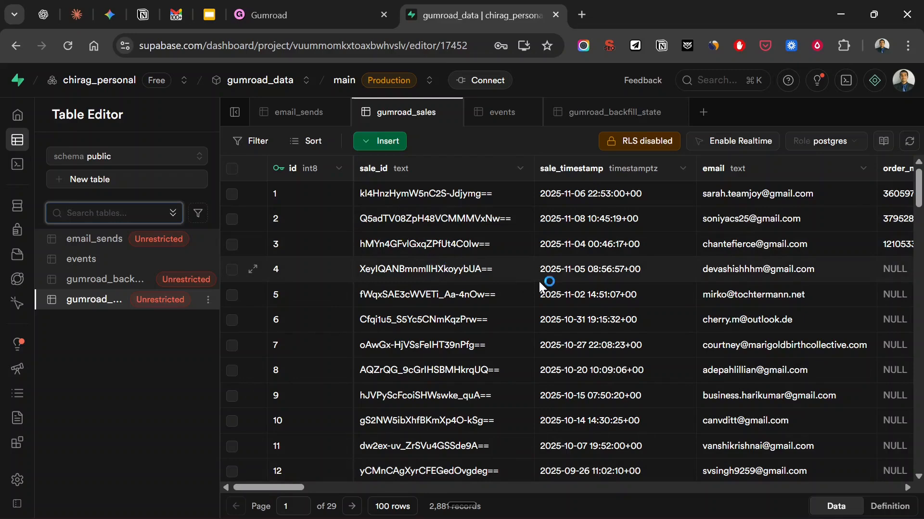
# Examine the imported records across the gumroad_sales table, from the sale timestamp to the product ID columns
pyautogui.hscroll(5, 542, 287)
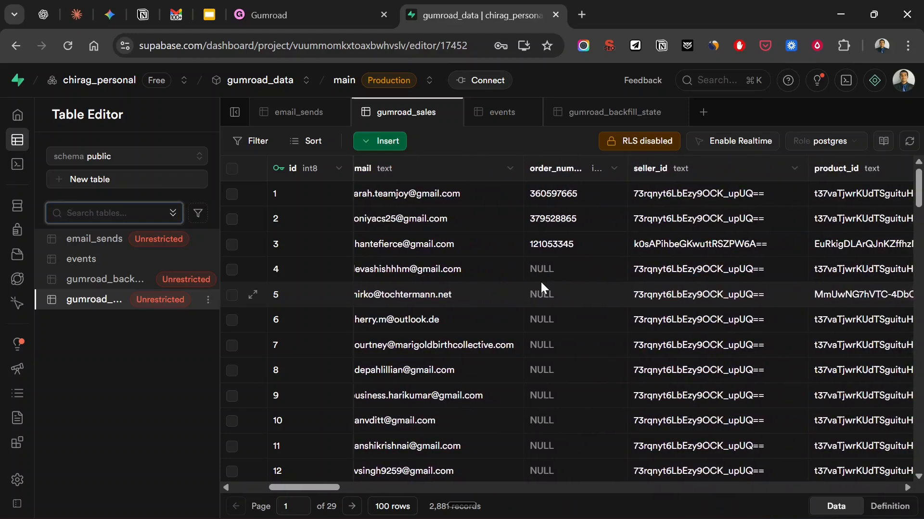
pyautogui.hscroll(2, 541, 281)
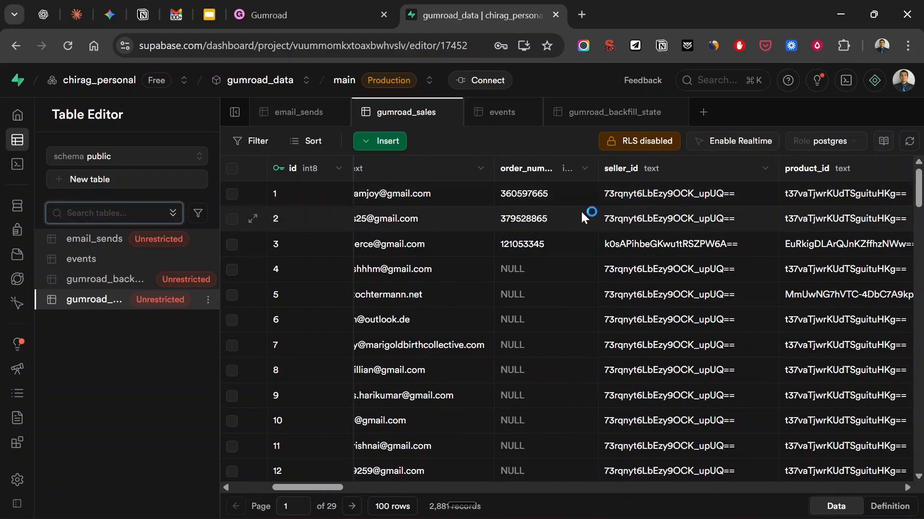
pyautogui.hscroll(-5, 580, 212)
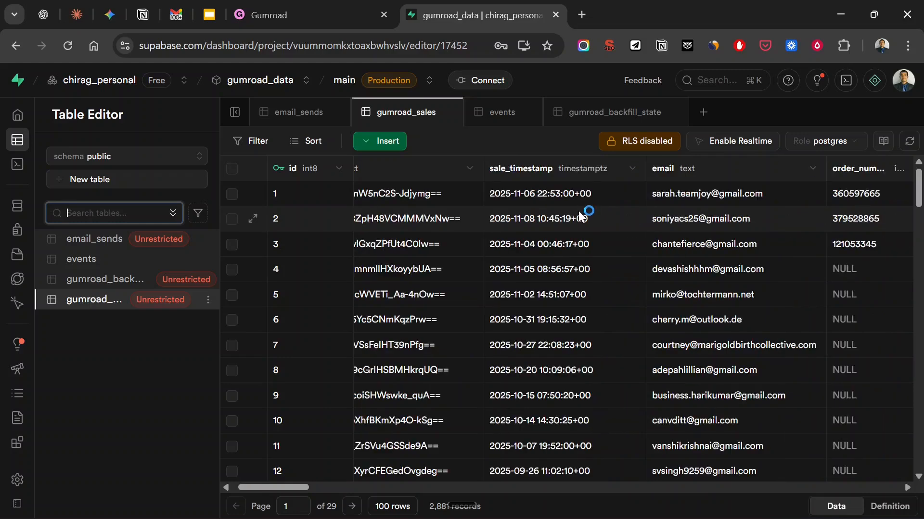